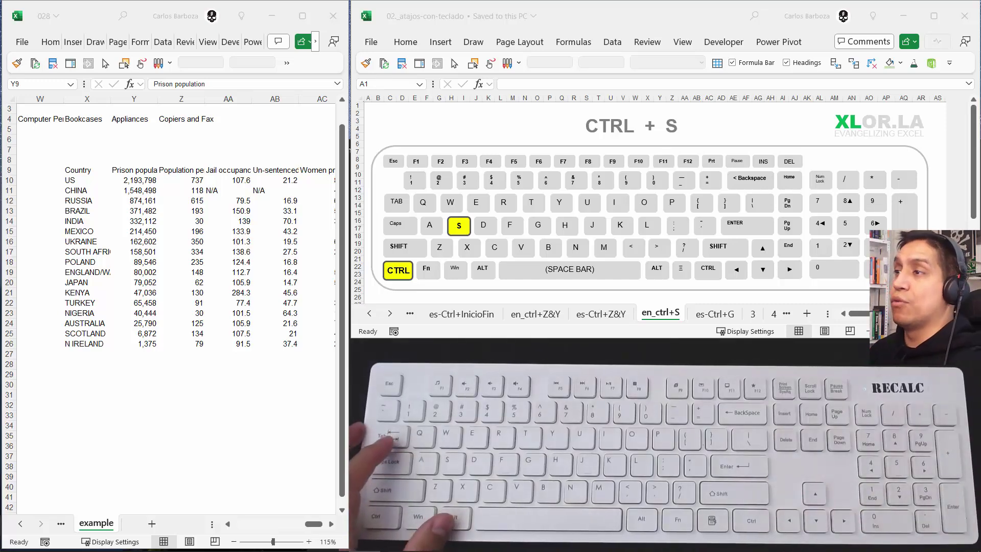
Enter =SUM(Y10:Y26) in Y28 to total the population column
left_click(152, 358)
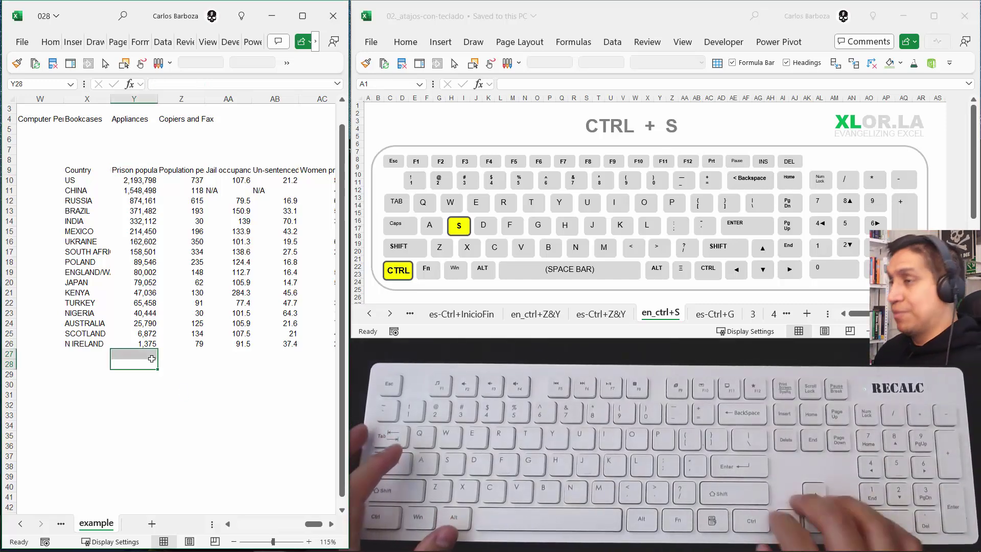
key("Down")
type("=sum")
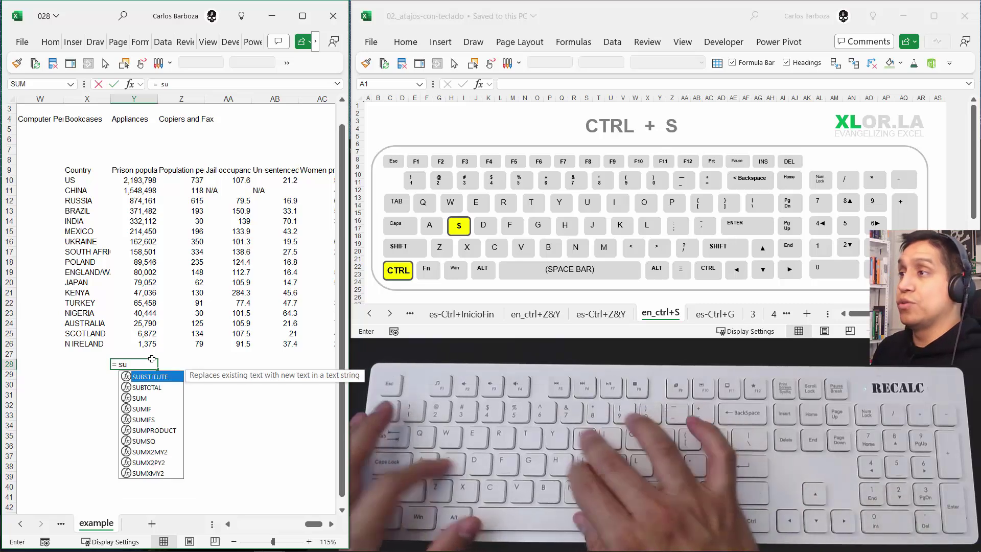
key("Tab")
key("Up")
key("Up")
key("Up")
key("Down")
key("ctrl+shift+Up")
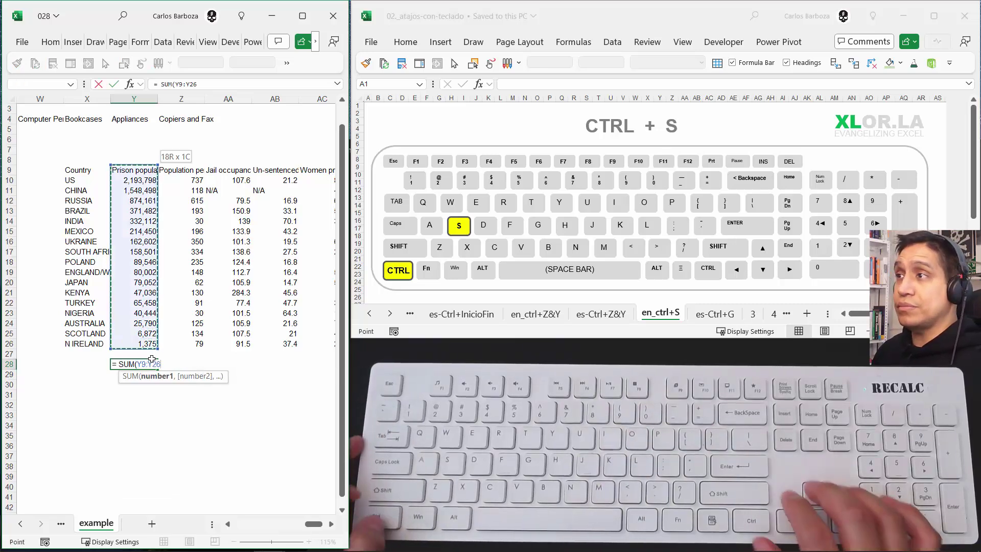
key("ctrl+shift+Down")
key("ctrl+Up")
key("Down")
key("ctrl+shift+Down")
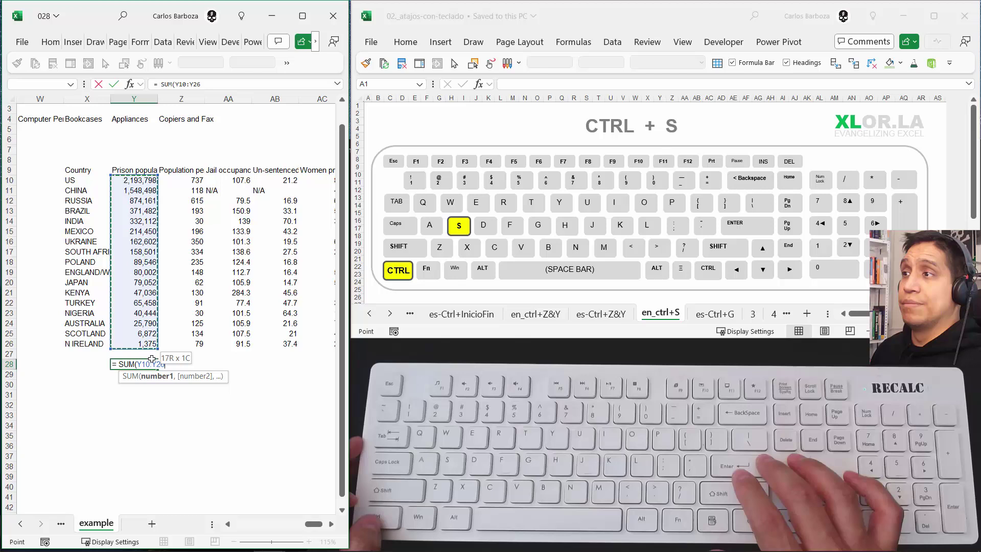
key("ctrl+Return")
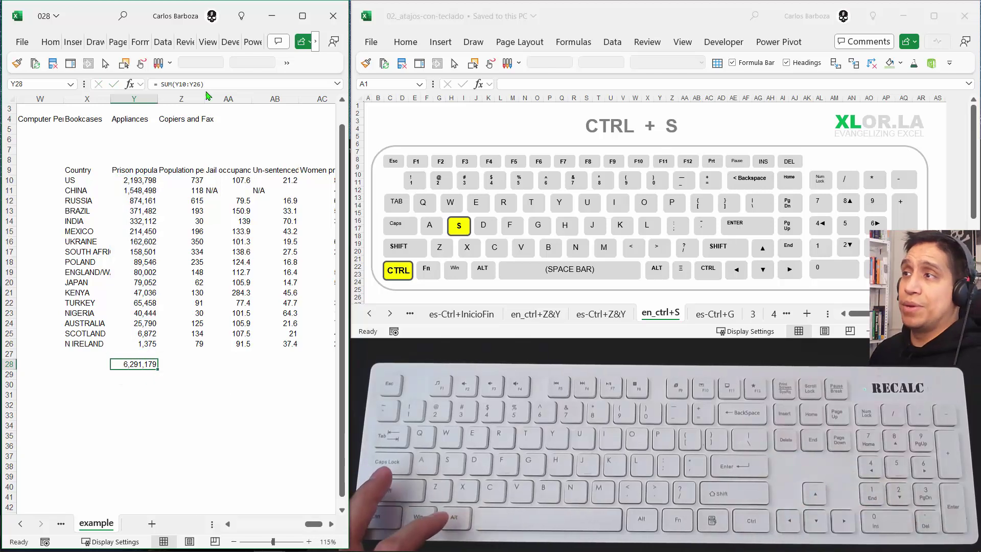
Copy the Y28 total formula into Z28, AA28 and AB28
key("ctrl+c")
key("Right")
key("ctrl+v")
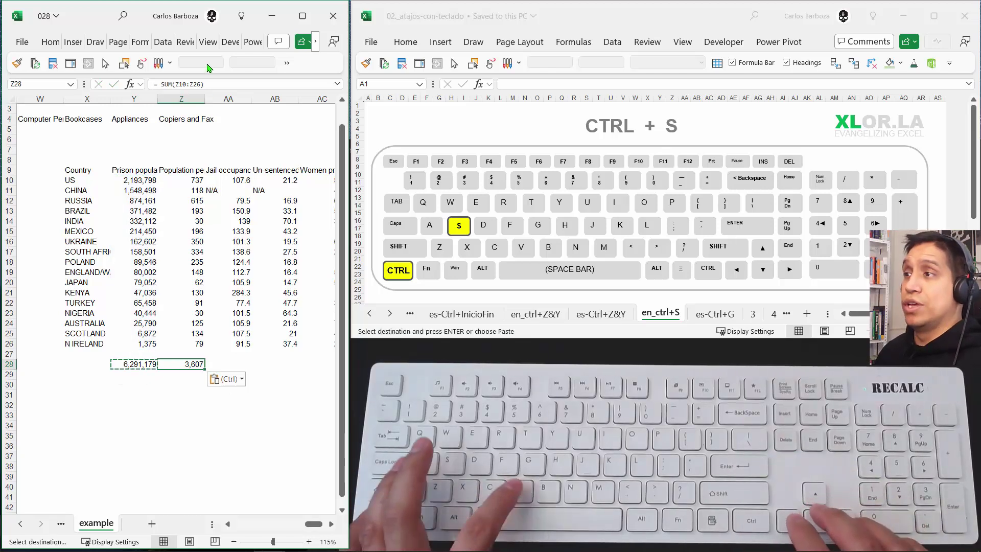
key("Right")
key("ctrl+v")
key("Right")
key("ctrl+v")
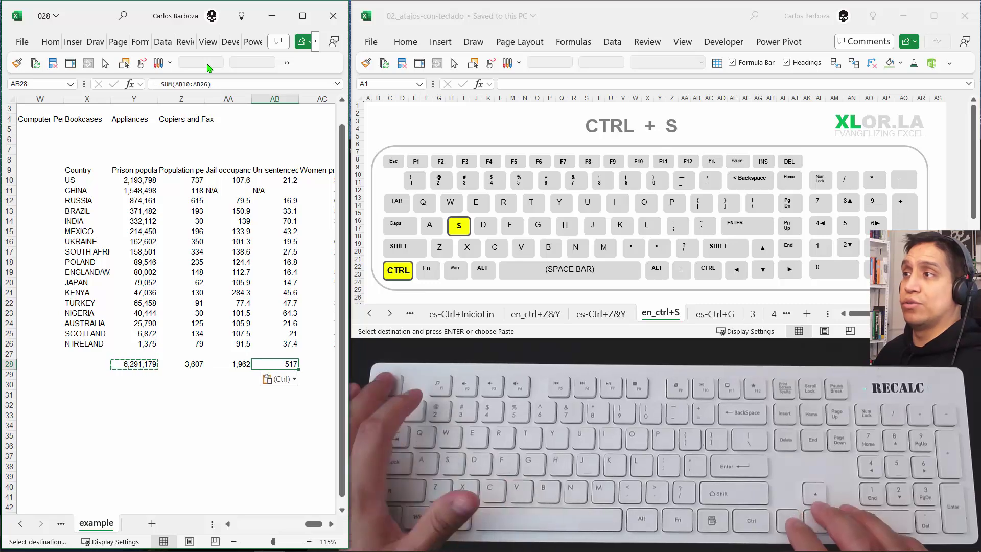
Make the four totals in Y28:AB28 bold
key("Escape")
key("Left")
key("Left")
key("Left")
key("shift+Right")
key("shift+Right")
key("shift+Right")
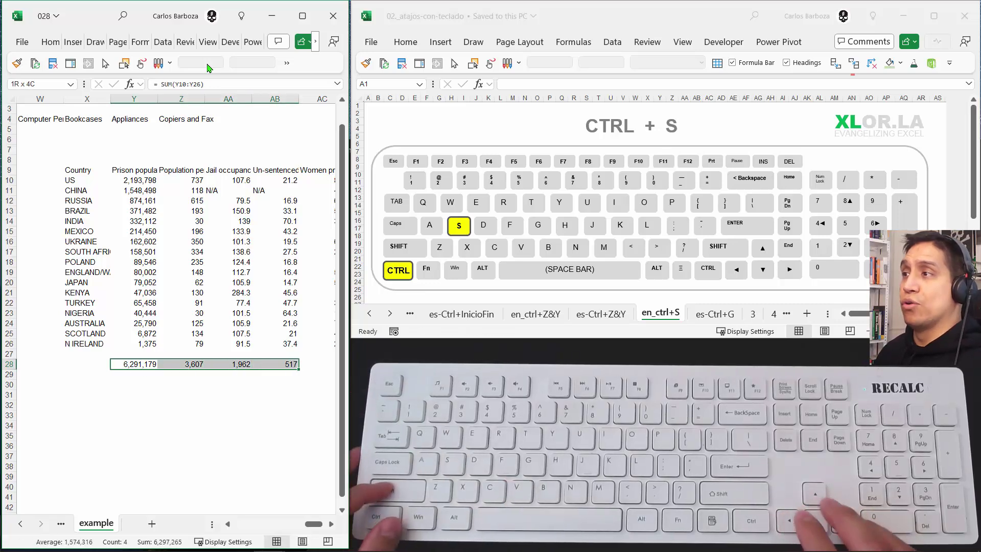
key("ctrl+b")
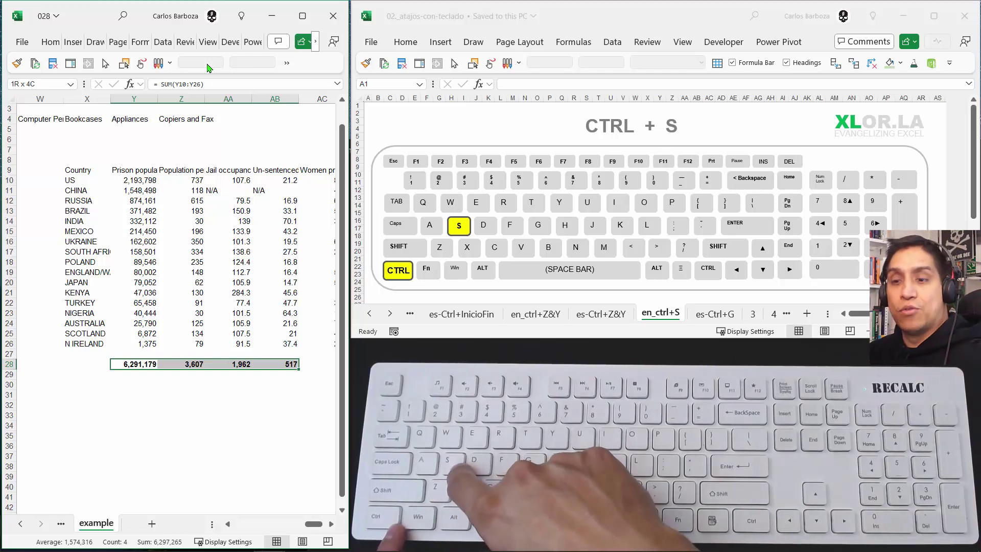
Save workbook 028 with Ctrl+S, then switch to the other window
key("ctrl+s")
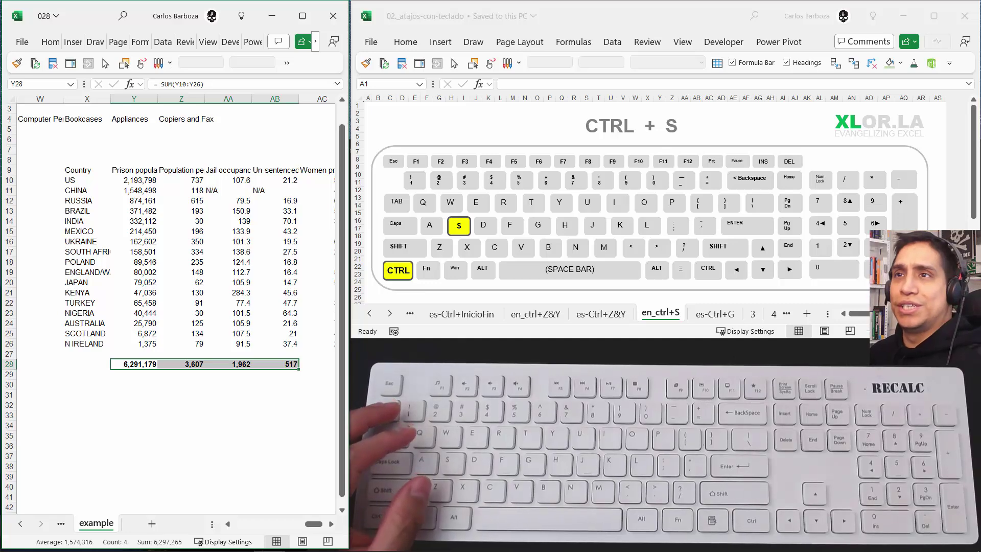
left_click(432, 217)
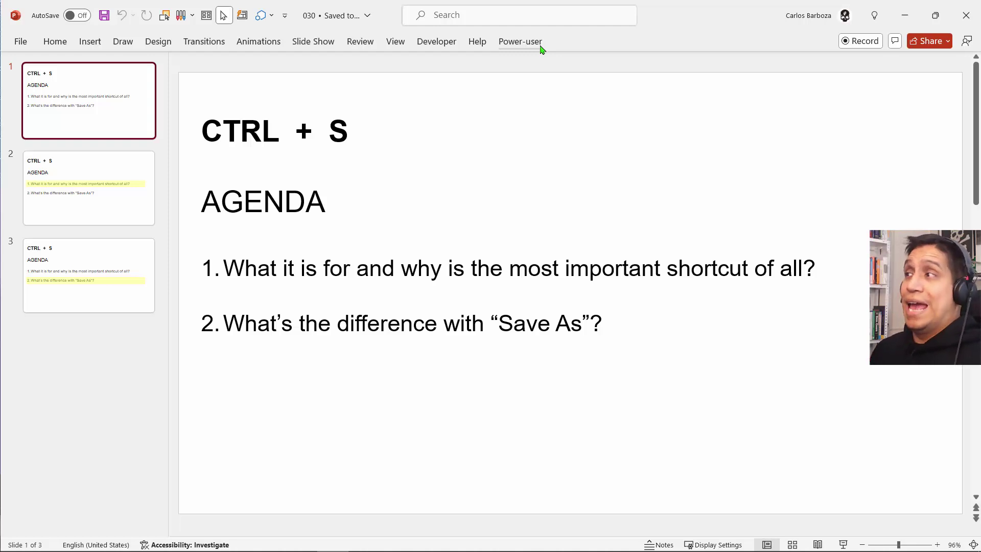
Advance from slide 1 to slide 3, highlighting the 'Save As' question
key("Page_Down")
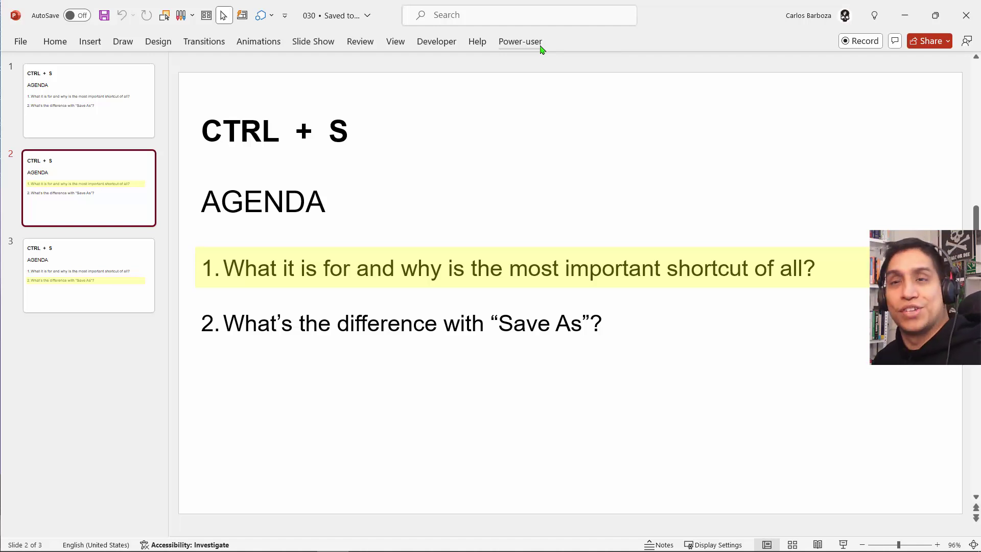
key("Page_Down")
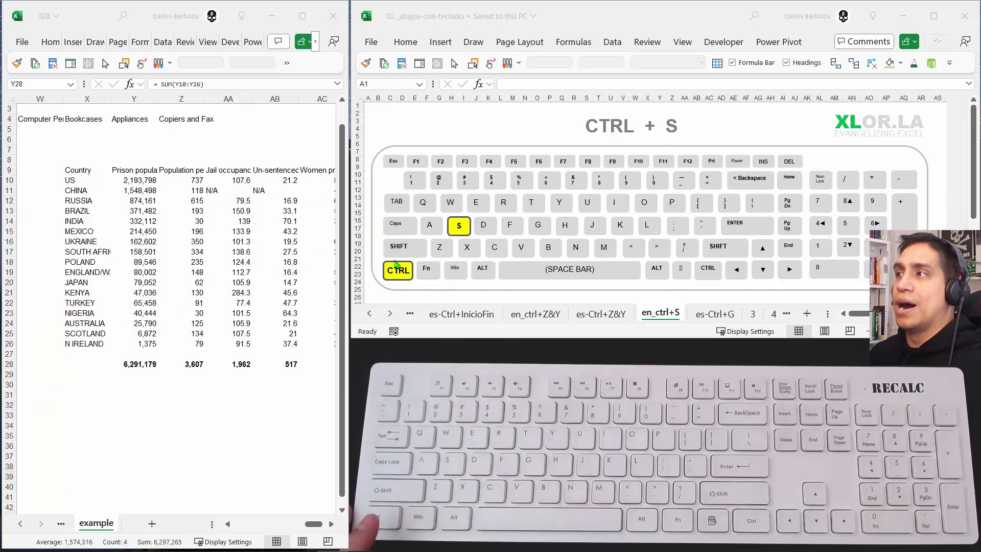
Switch back to the Excel population workbook with only Y28 selected
key("alt+Tab")
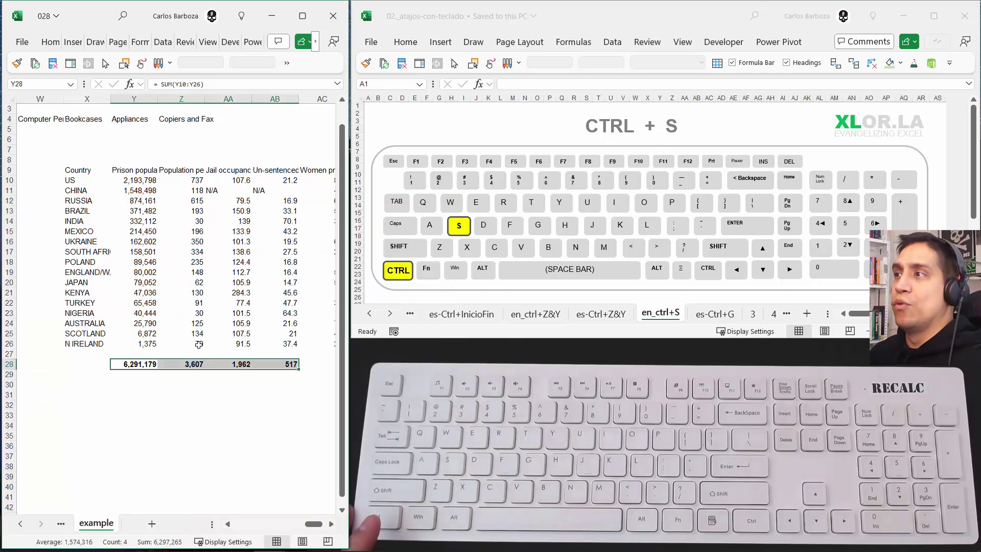
key("shift+Left")
key("shift+Left")
key("shift+Left")
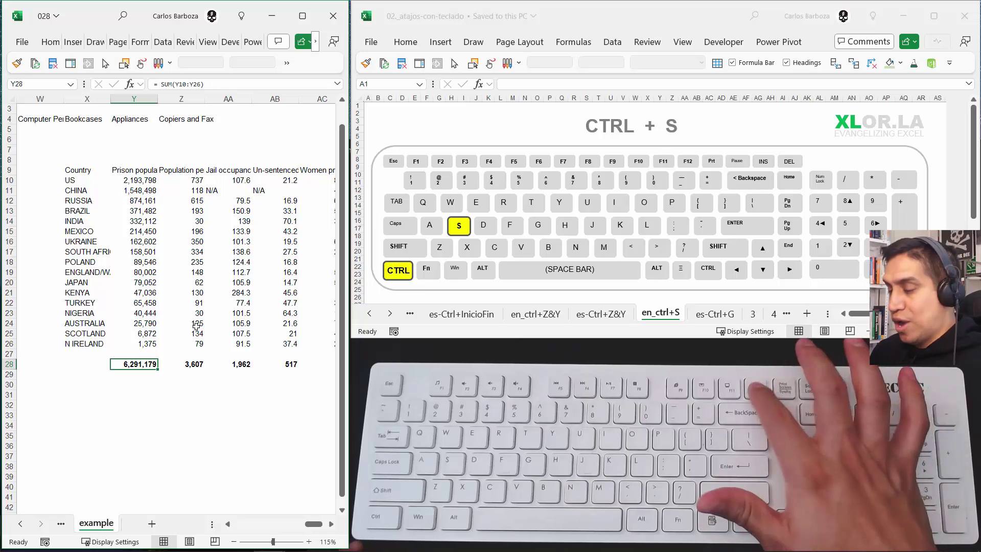
Save a copy of workbook 028 under the new name 030 v2
key("ctrl+s")
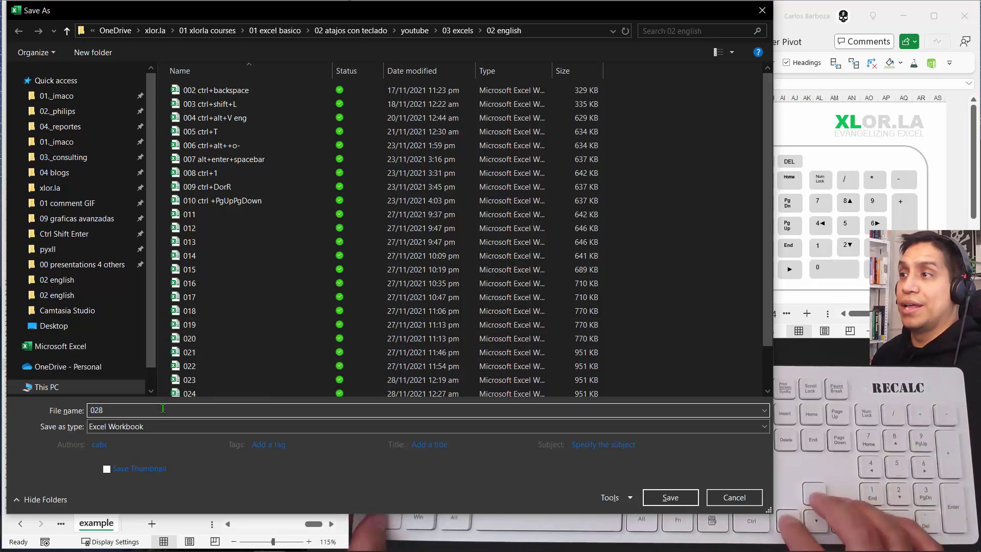
key("BackSpace")
key("BackSpace")
type("30 ")
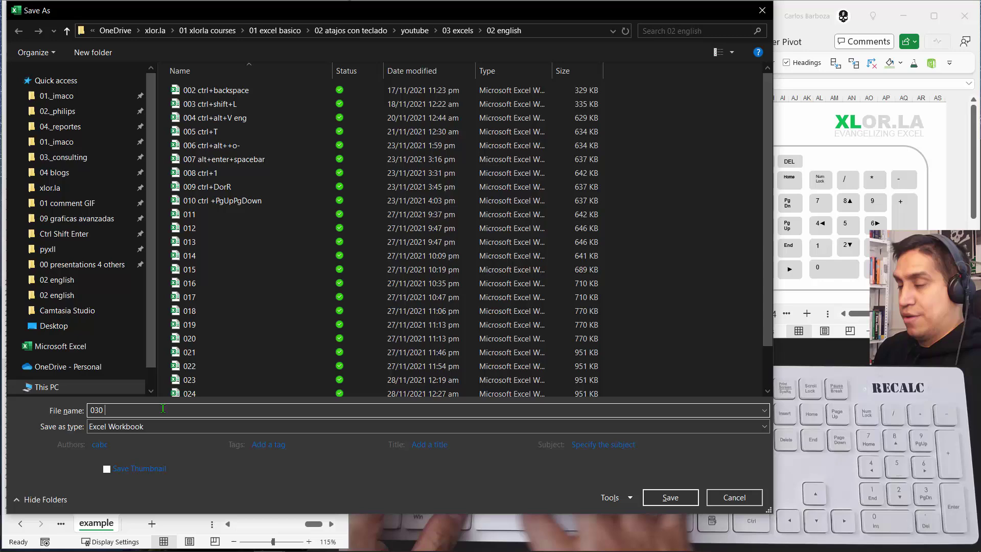
type("v2")
key("Return")
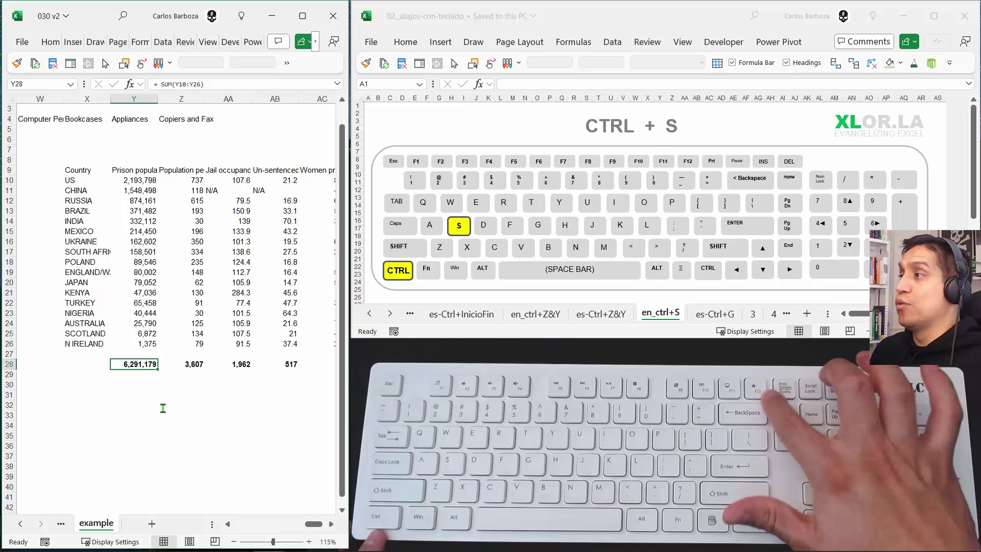
Save the workbook again, keeping the file name 030 v2
key("ctrl+s")
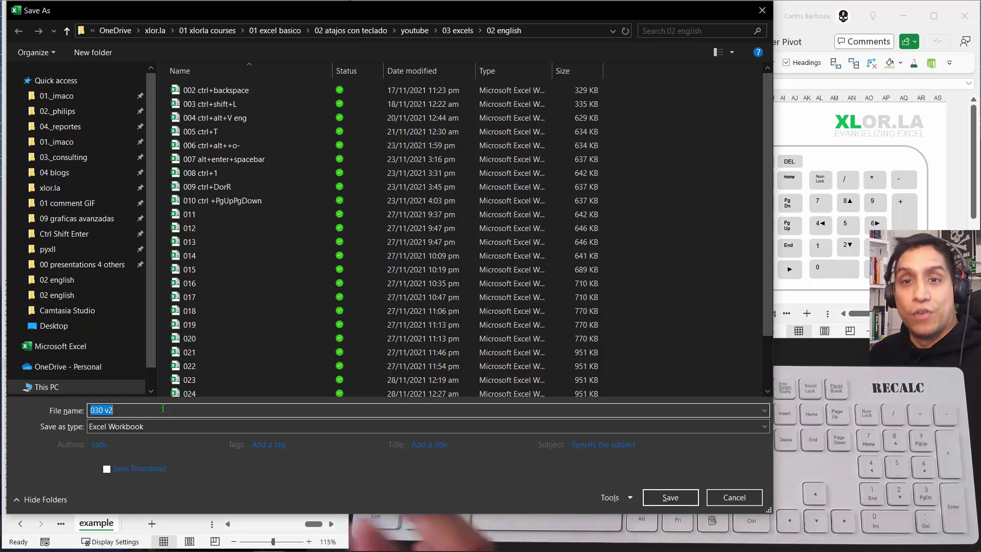
key("Return")
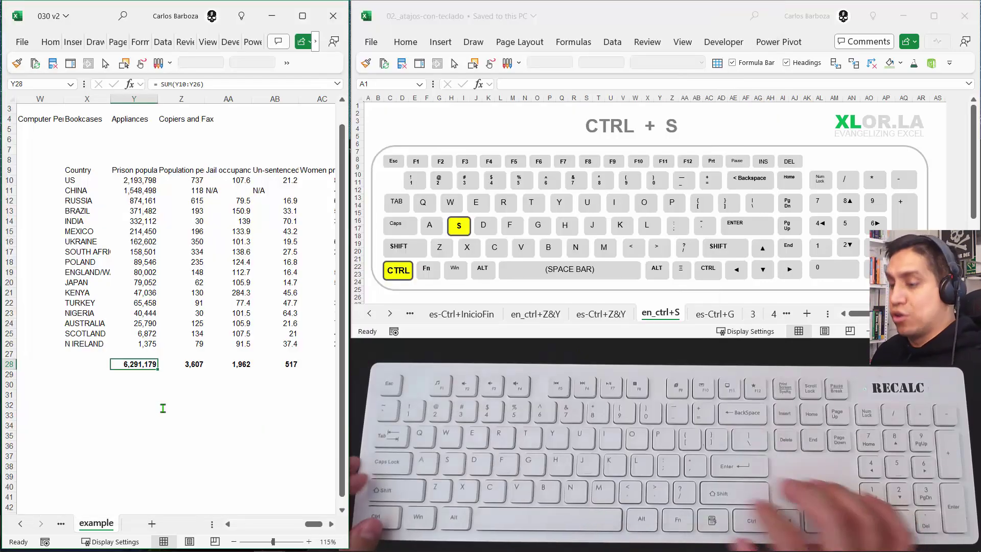